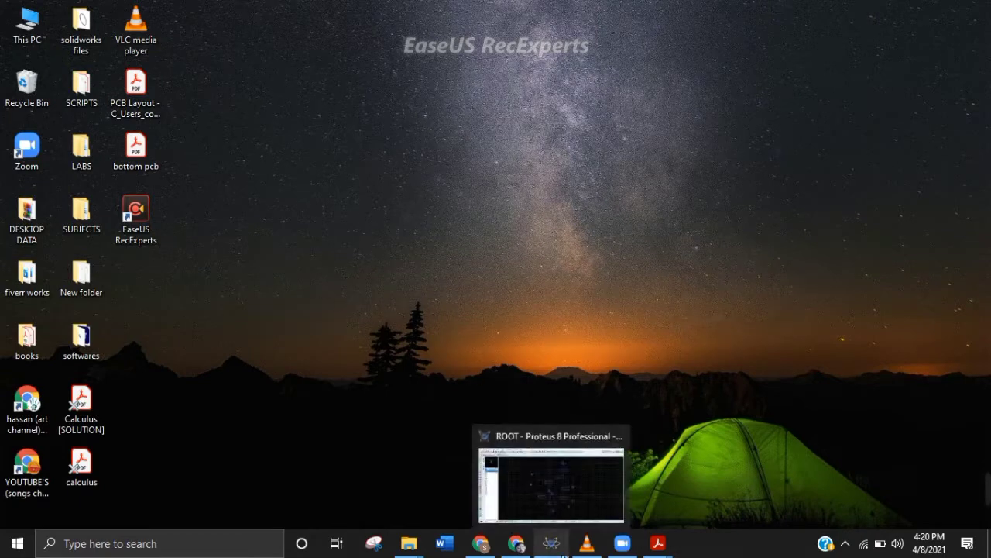
Switch to the Proteus schematic and examine the logic gate circuit with its switches, gates and LEDs
left_click(552, 546)
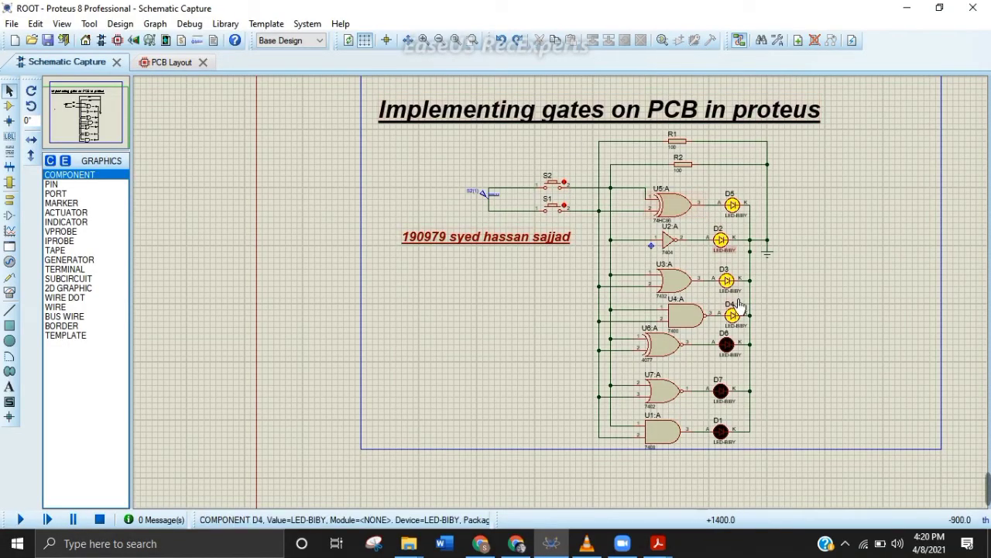
scroll(720, 240, "up", 1)
scroll(475, 290, "down", 1)
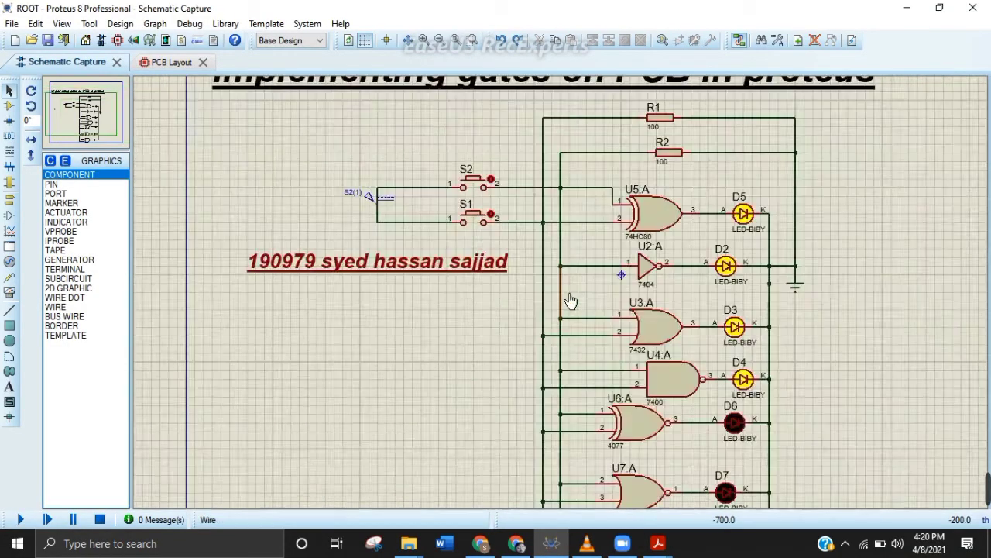
scroll(568, 299, "up", 1)
scroll(569, 304, "down", 1)
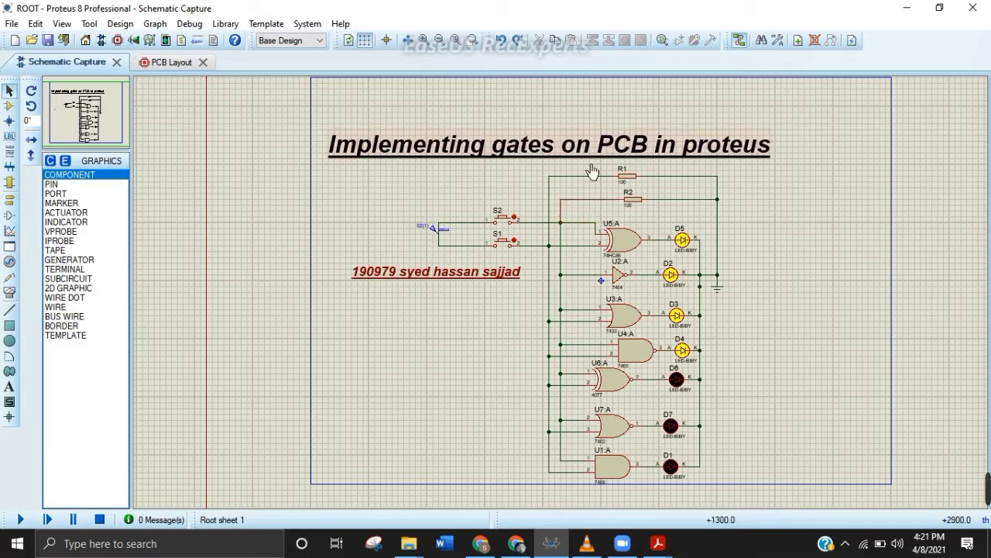
scroll(534, 234, "up", 3)
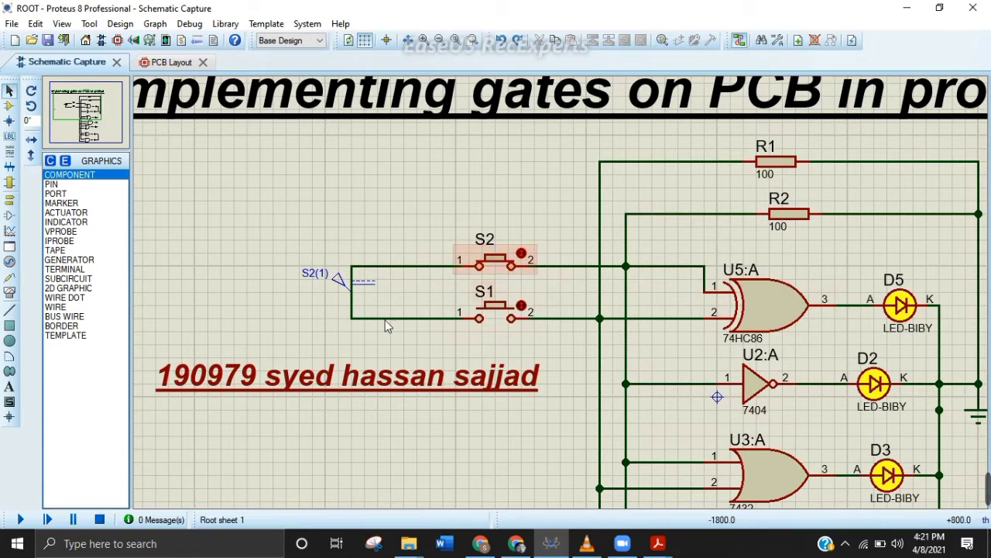
Check the voltage setting in the properties of the DC generator feeding switches S1 and S2
double_click(350, 296)
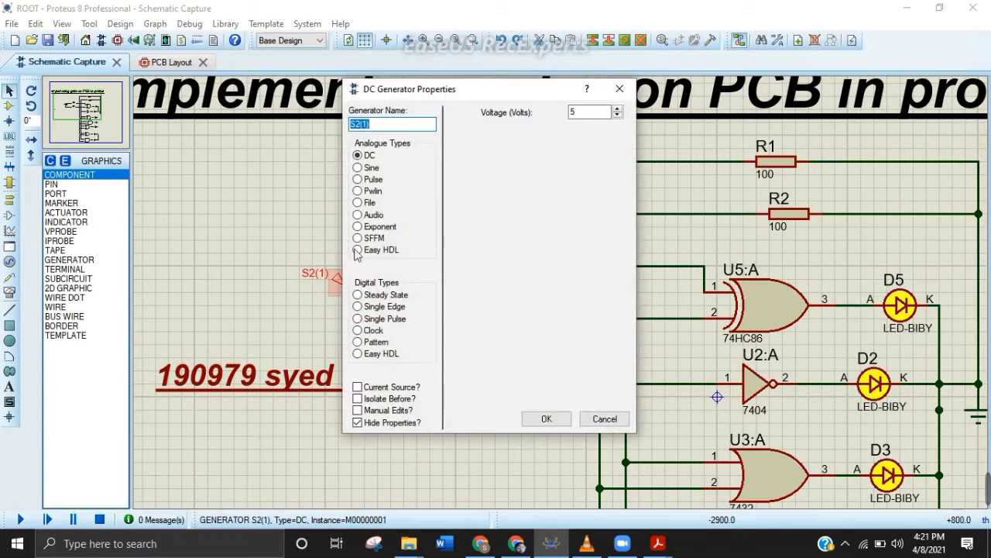
left_click_drag(562, 92, 564, 116)
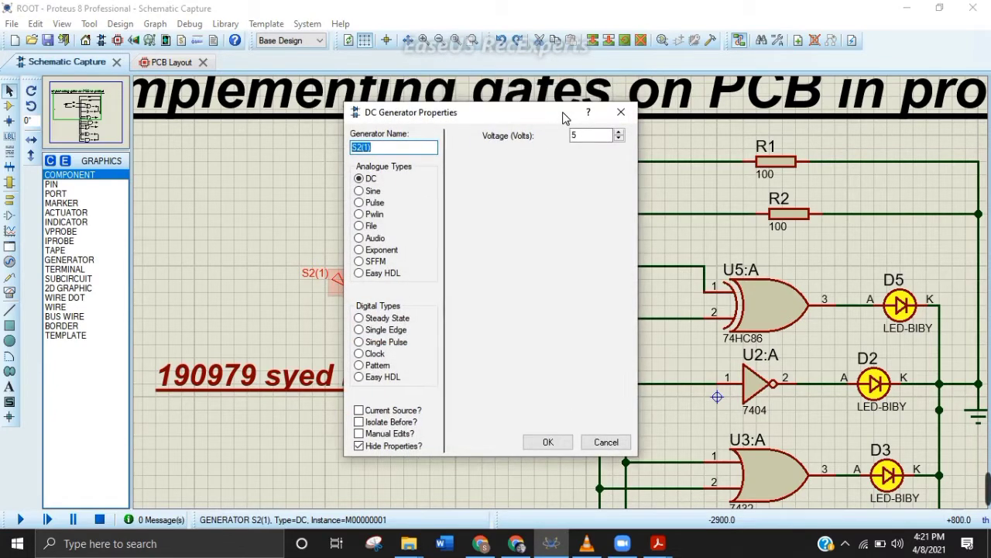
double_click(578, 136)
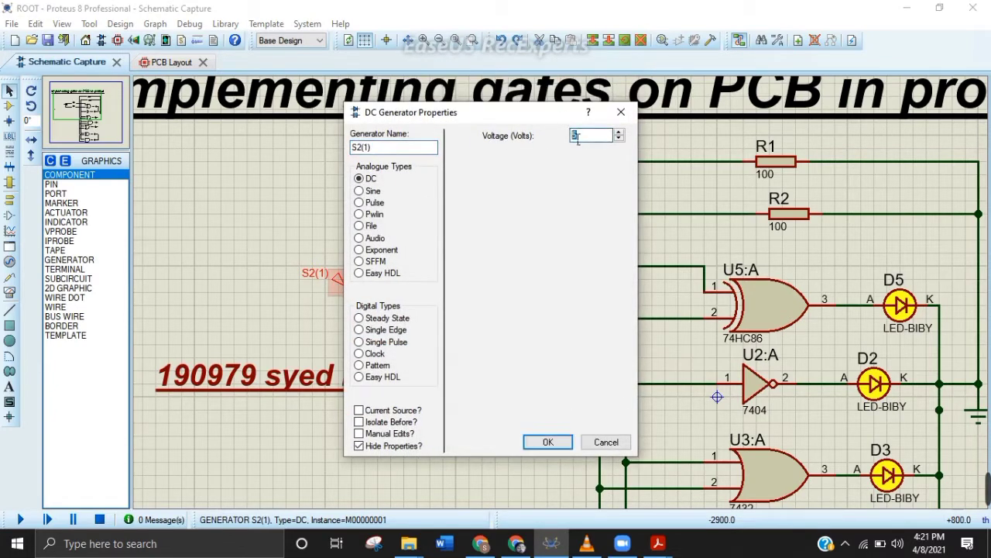
left_click(564, 440)
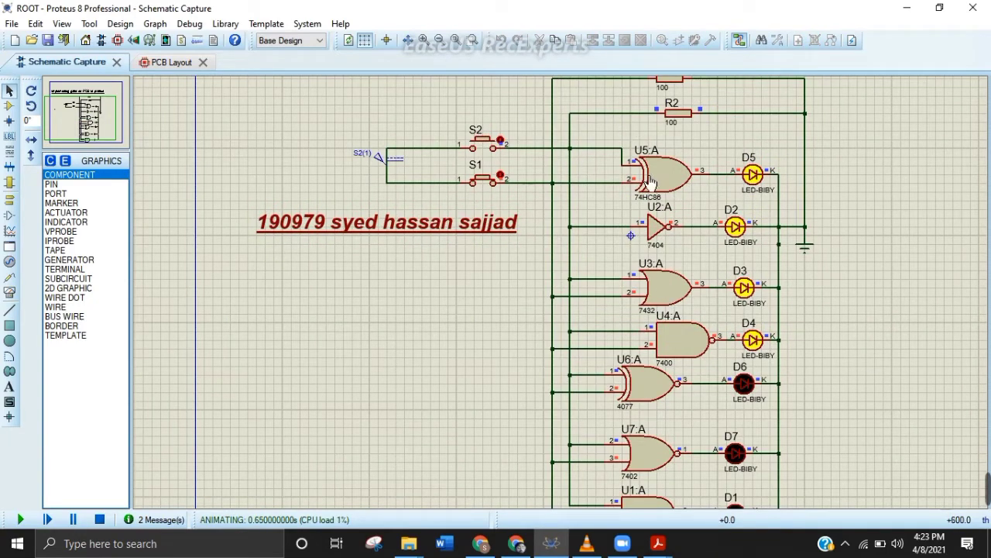
Toggle switches S1 and S2 through different input combinations in the running simulation, ending with both closed, to test the gates
scroll(707, 346, "down", 3)
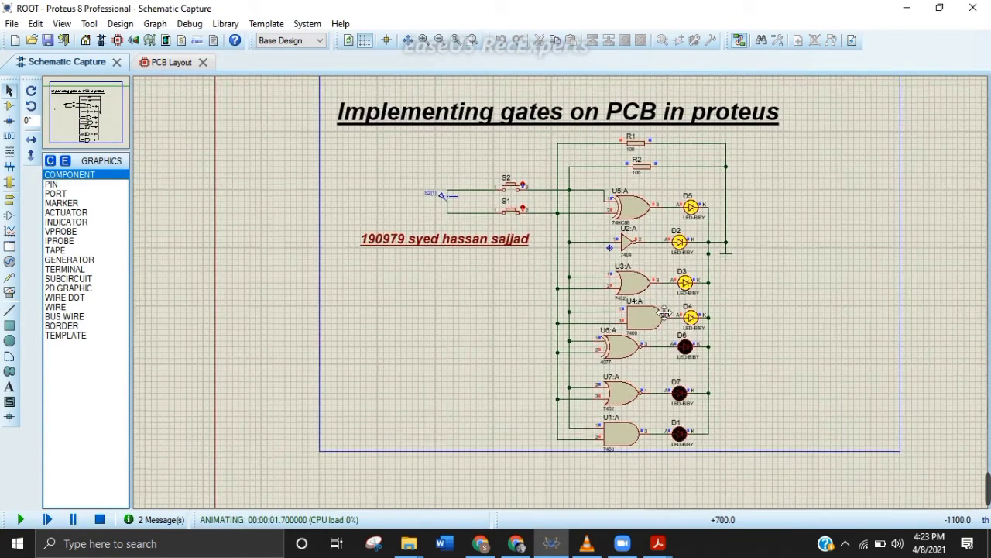
scroll(568, 300, "up", 3)
left_click_drag(568, 301, 666, 297)
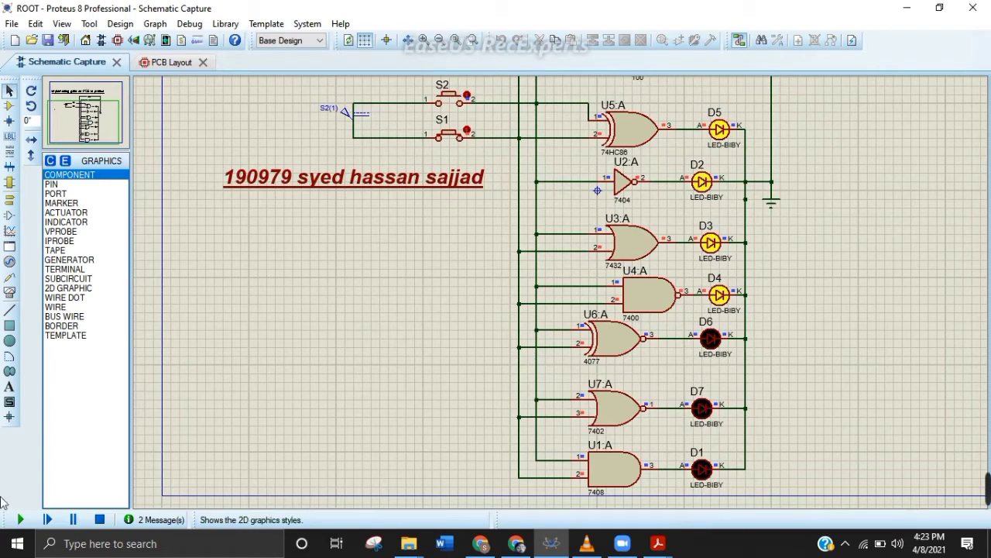
left_click(470, 137)
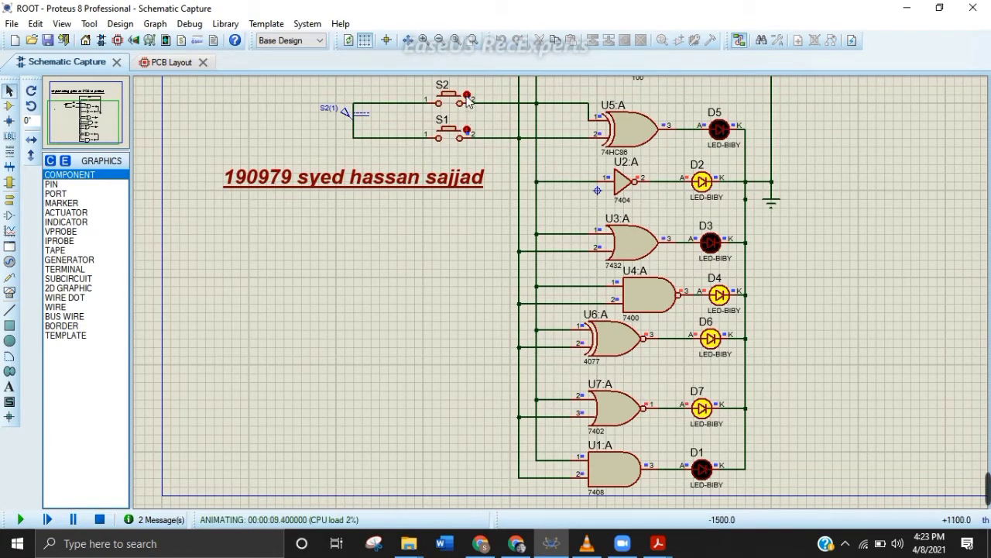
left_click(467, 98)
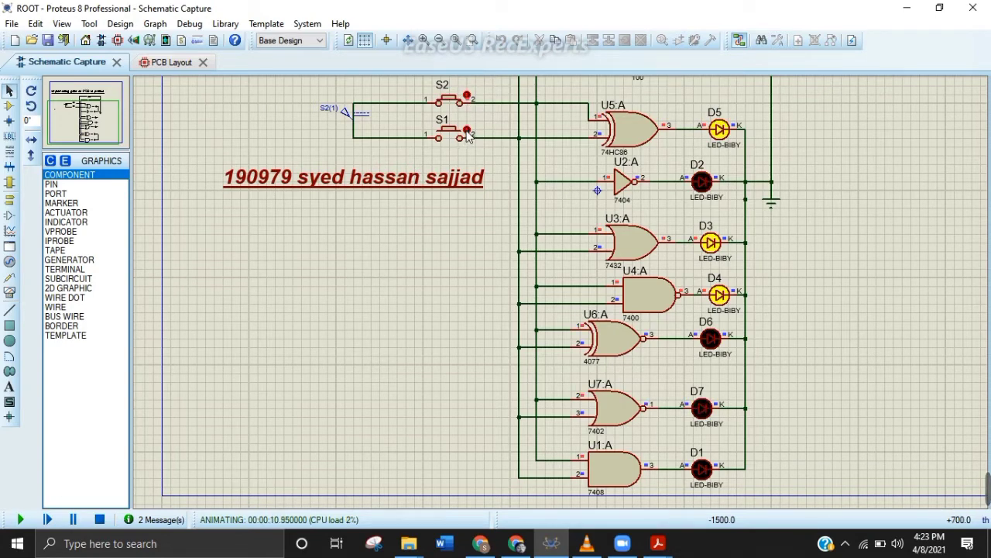
left_click(468, 131)
left_click(469, 99)
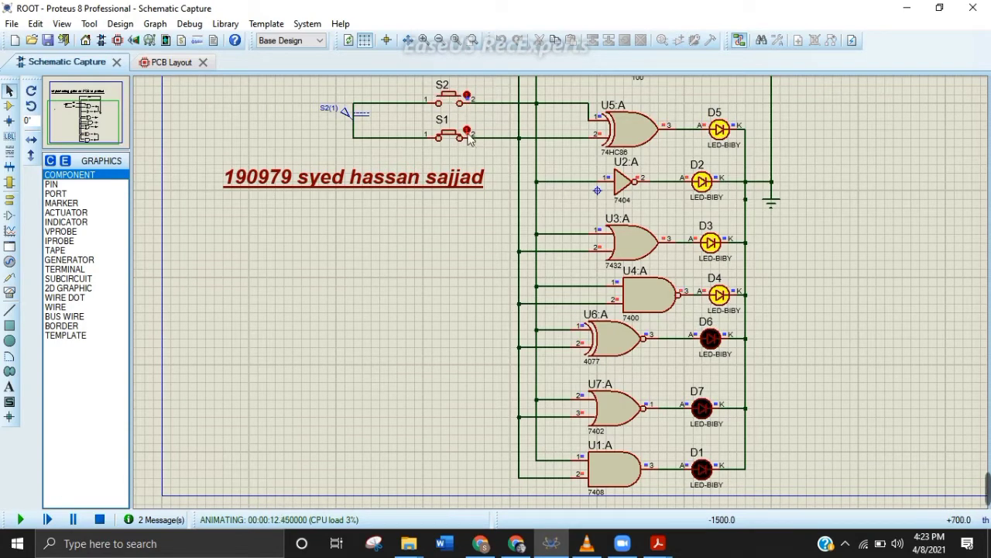
left_click(469, 137)
left_click(468, 96)
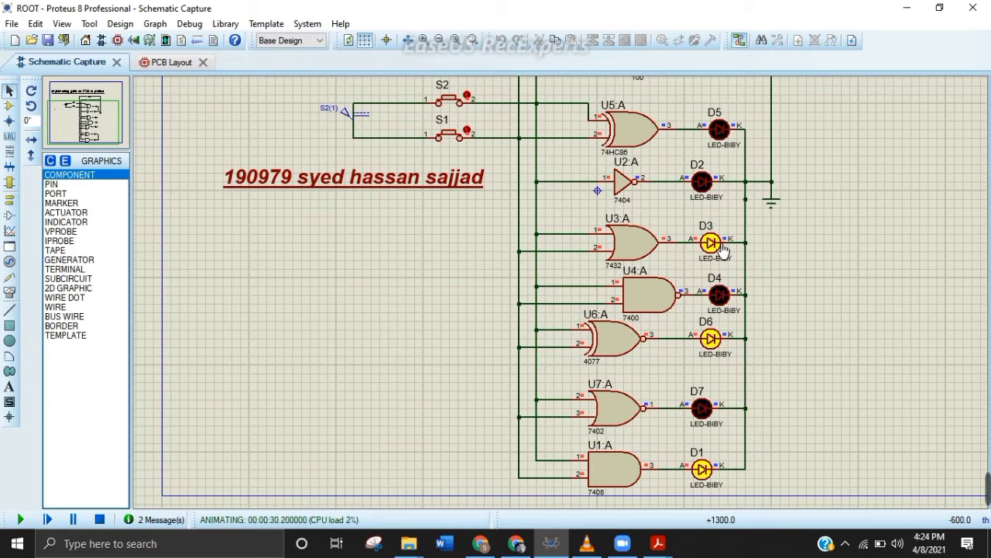
Open both switches in the running simulation, close S1 again and toggle S2 repeatedly to compare the gate outputs
left_click(471, 137)
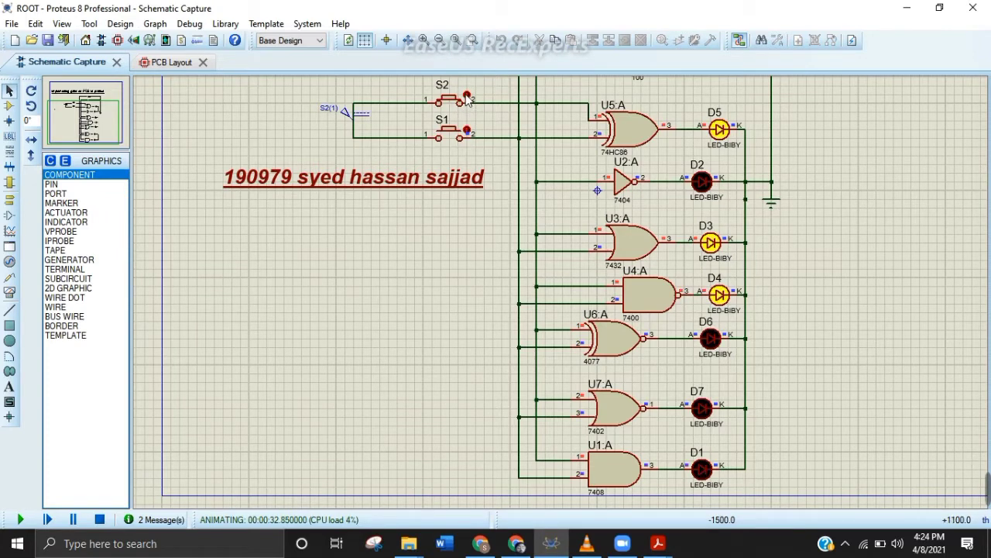
left_click(468, 98)
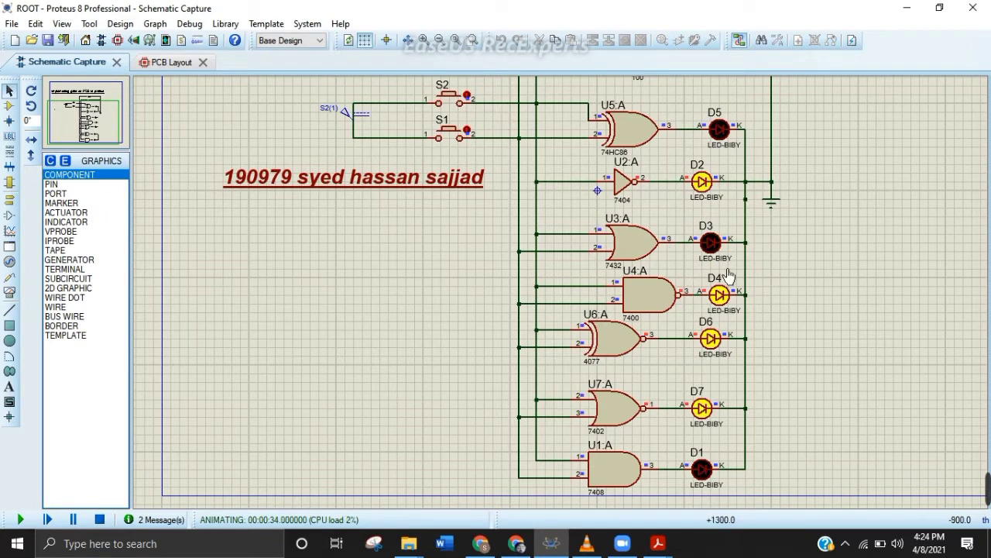
left_click(470, 137)
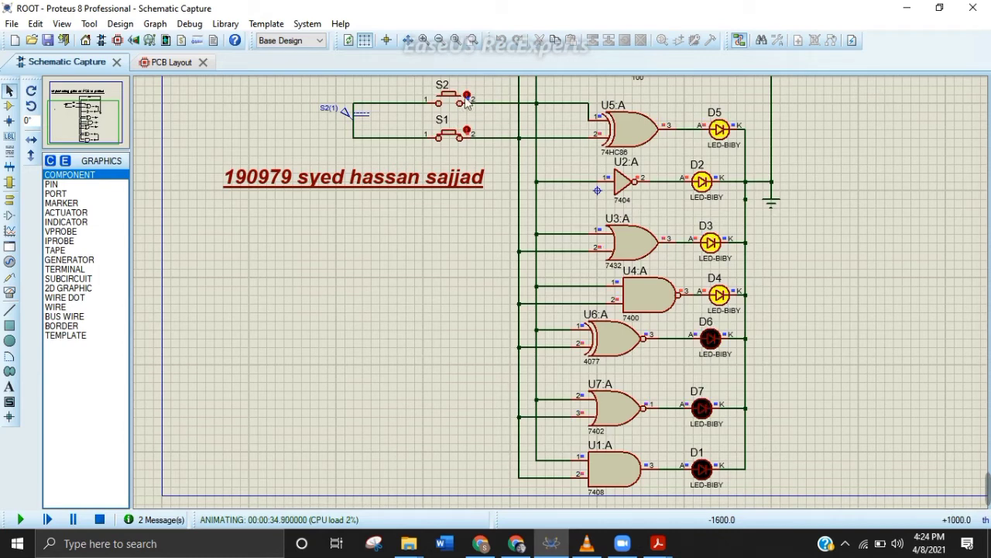
left_click(467, 98)
left_click(469, 98)
left_click(469, 97)
left_click(469, 98)
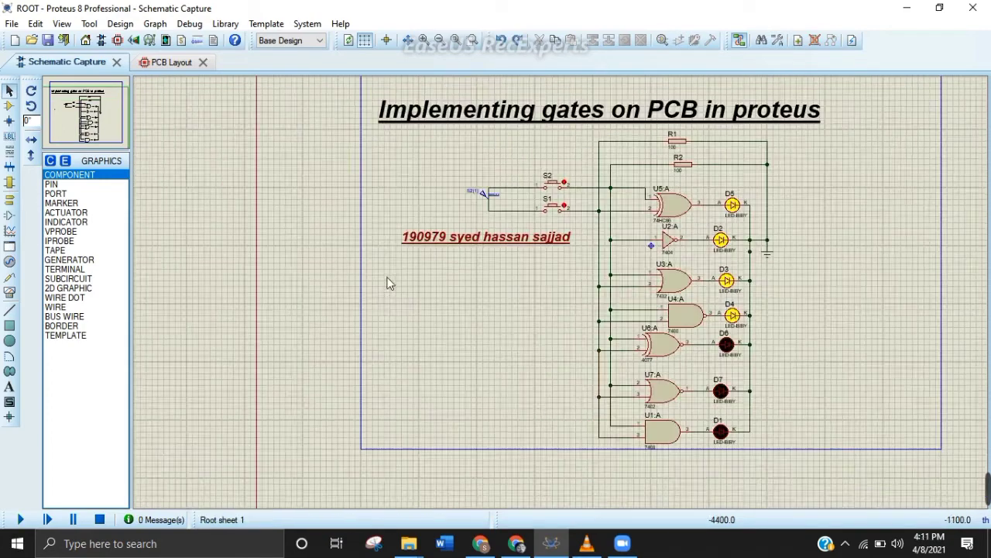
Open the PCB layout and examine the component placement and the routed top and bottom copper traces
left_click(153, 65)
scroll(664, 305, "up", 1)
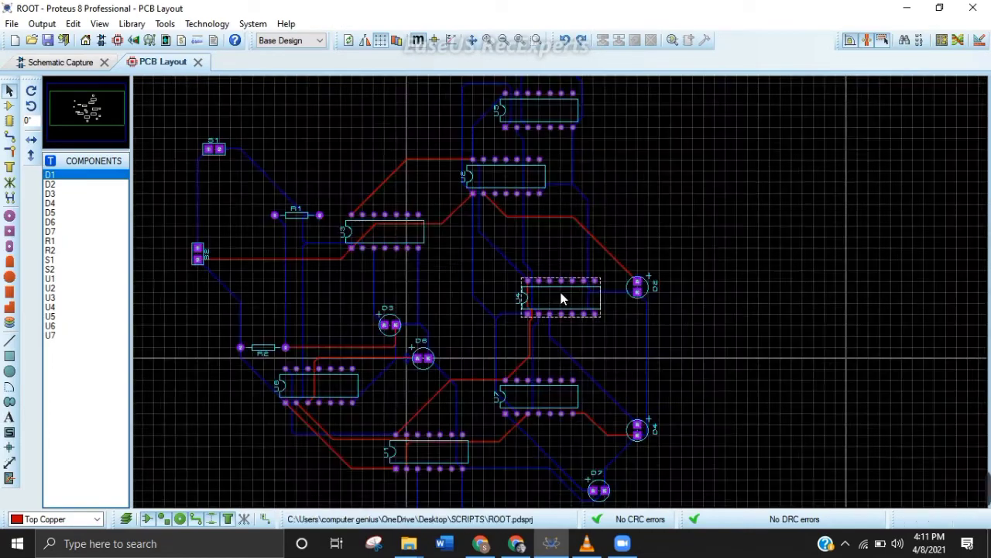
scroll(563, 299, "down", 1)
scroll(560, 294, "up", 1)
scroll(547, 290, "down", 1)
scroll(473, 328, "up", 1)
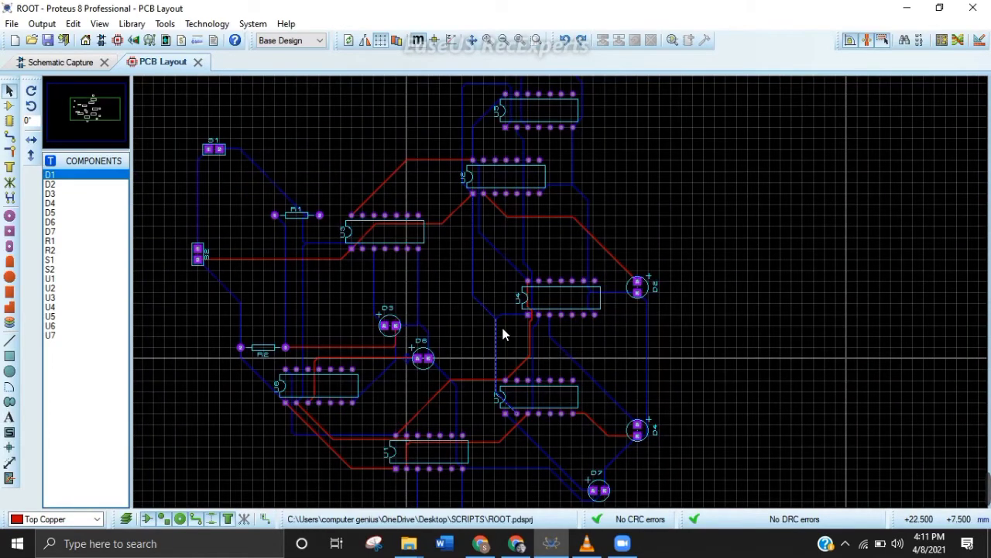
middle_click(502, 334)
scroll(531, 331, "down", 1)
scroll(577, 321, "up", 1)
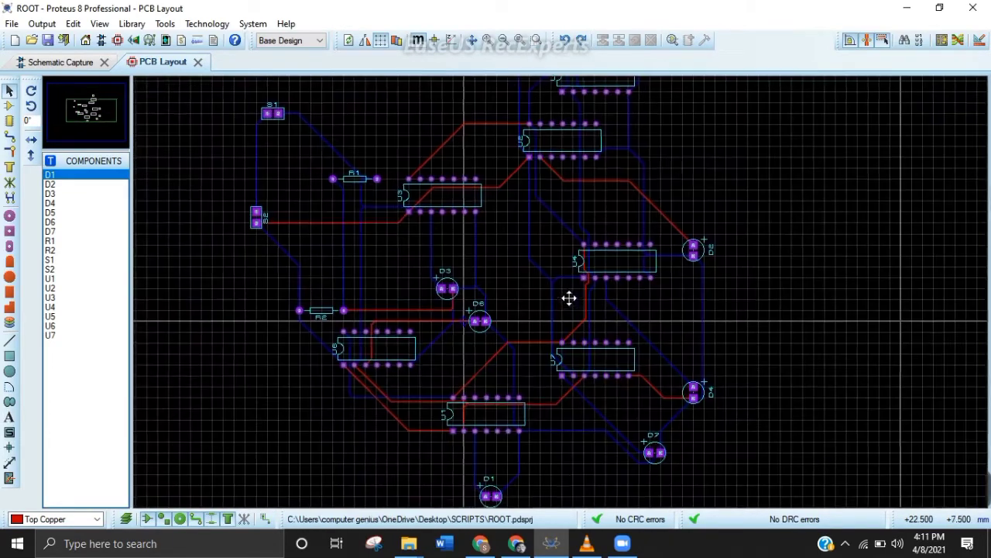
scroll(569, 298, "down", 1)
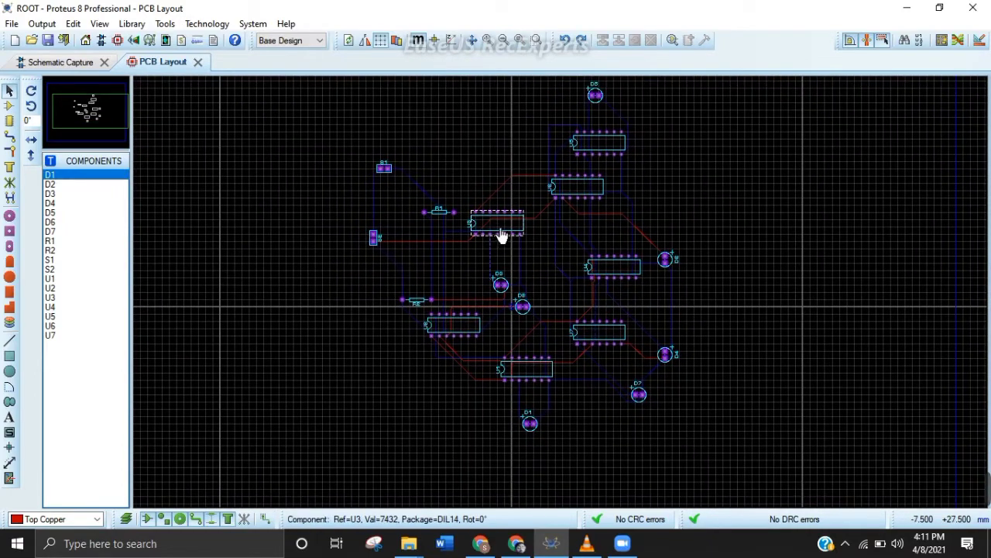
Select the gate ICs U4, U5 and U3 one after another to inspect their packages on the board
left_click(610, 268)
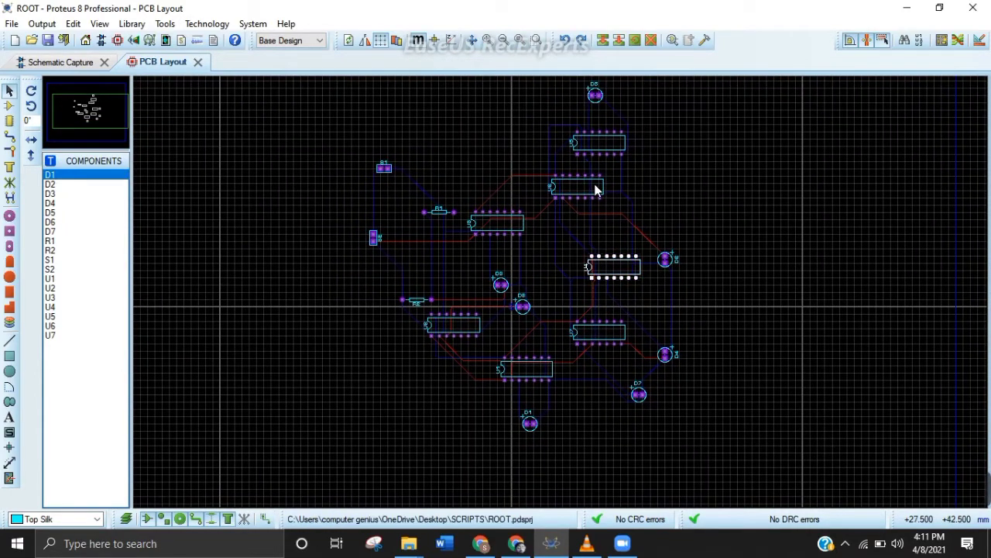
left_click(615, 142)
left_click(503, 223)
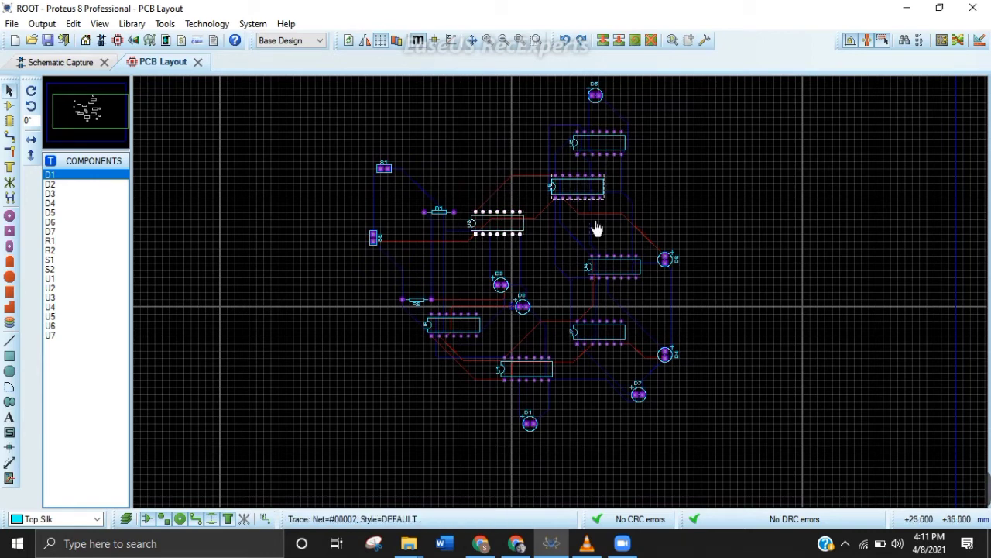
Inspect the LEDs D2, D1 and D3 and the resistors R2 and R1 by selecting each, and clear the selection
left_click(667, 260)
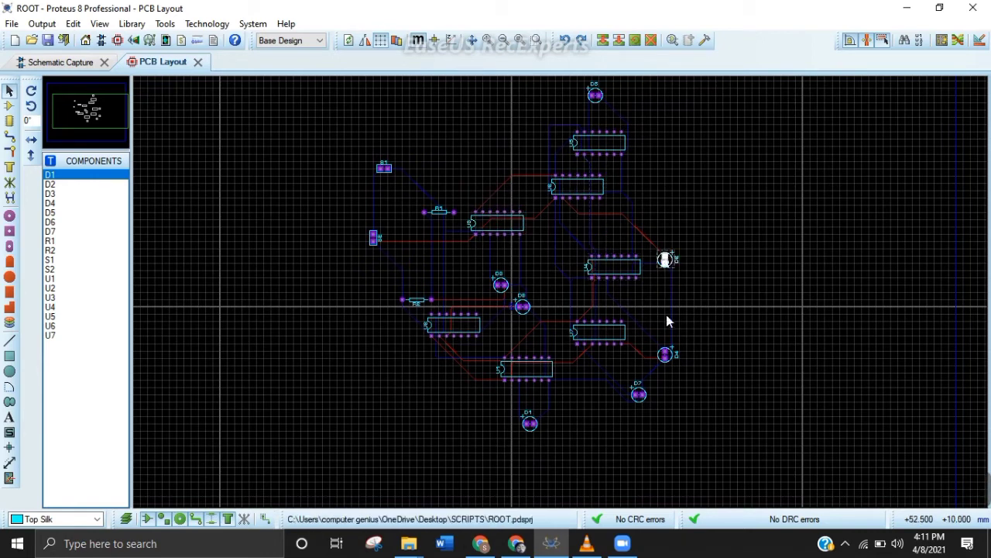
left_click(677, 361)
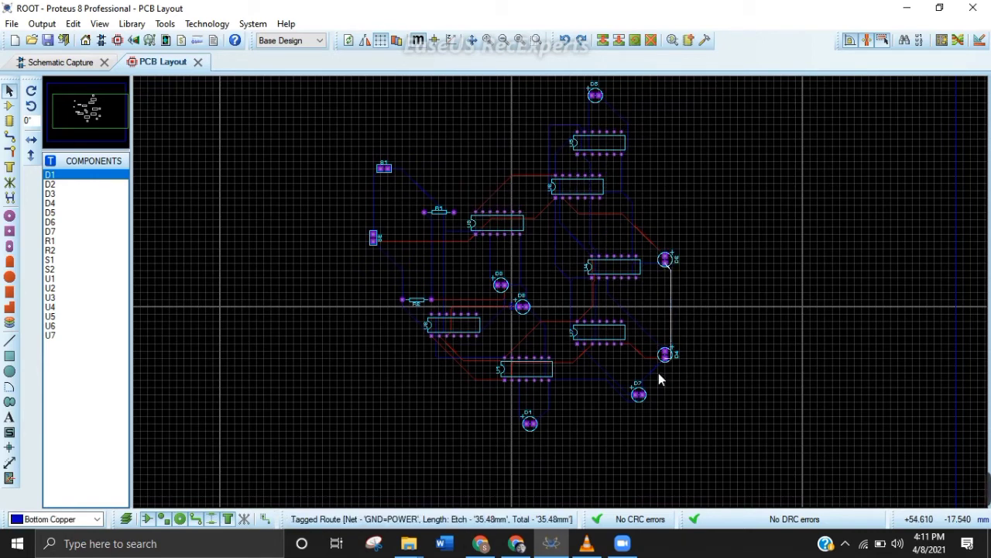
left_click(532, 426)
left_click(505, 287)
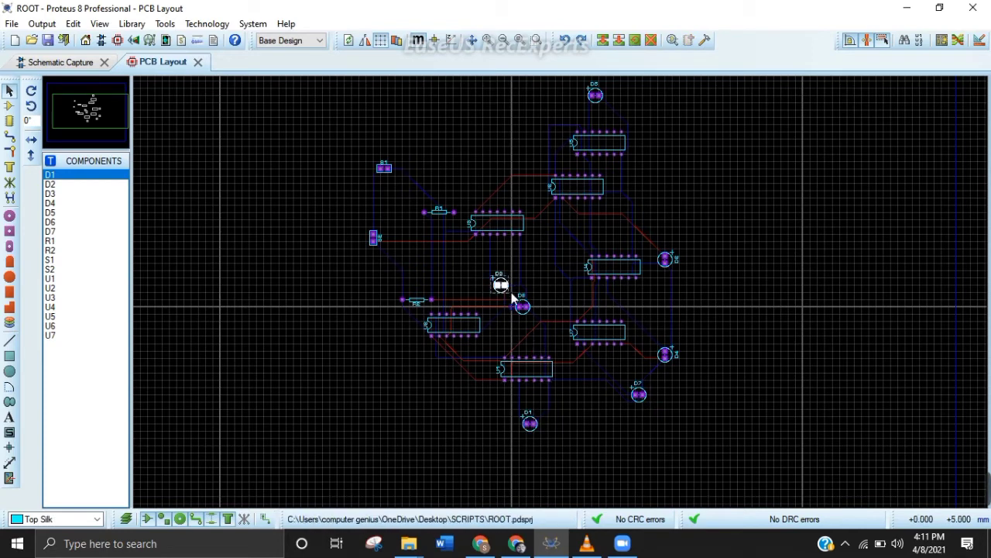
left_click(422, 304)
left_click(439, 212)
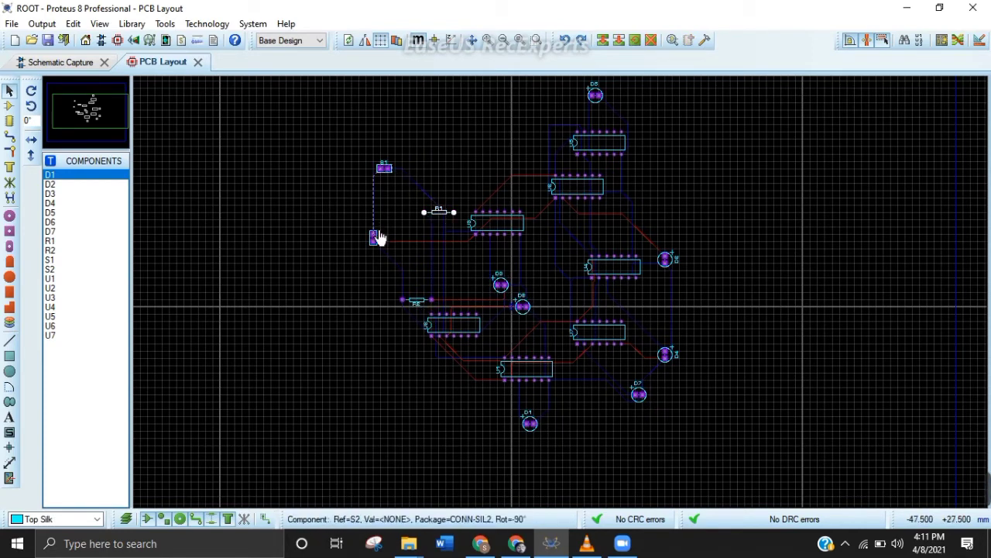
left_click(788, 151)
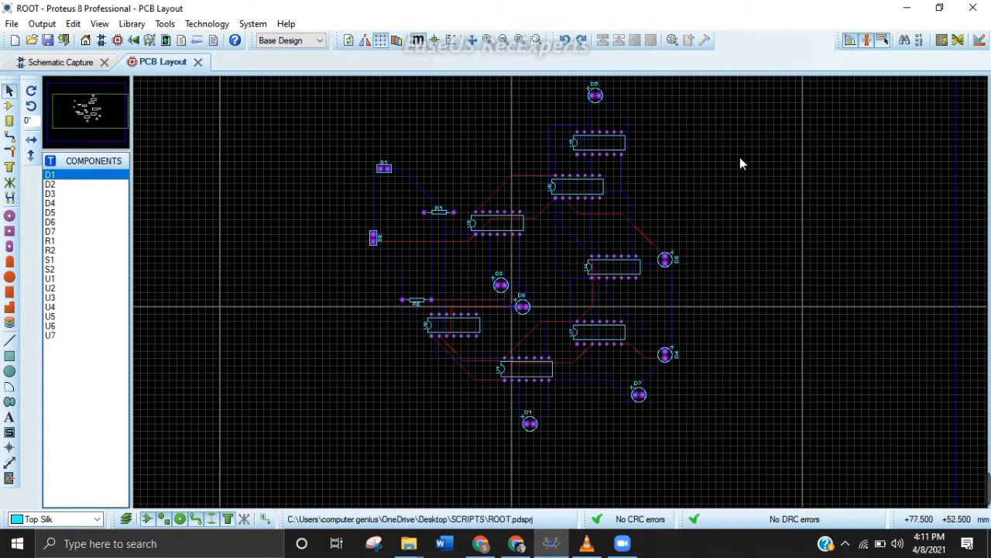
right_click(753, 153)
mouse_move(789, 167)
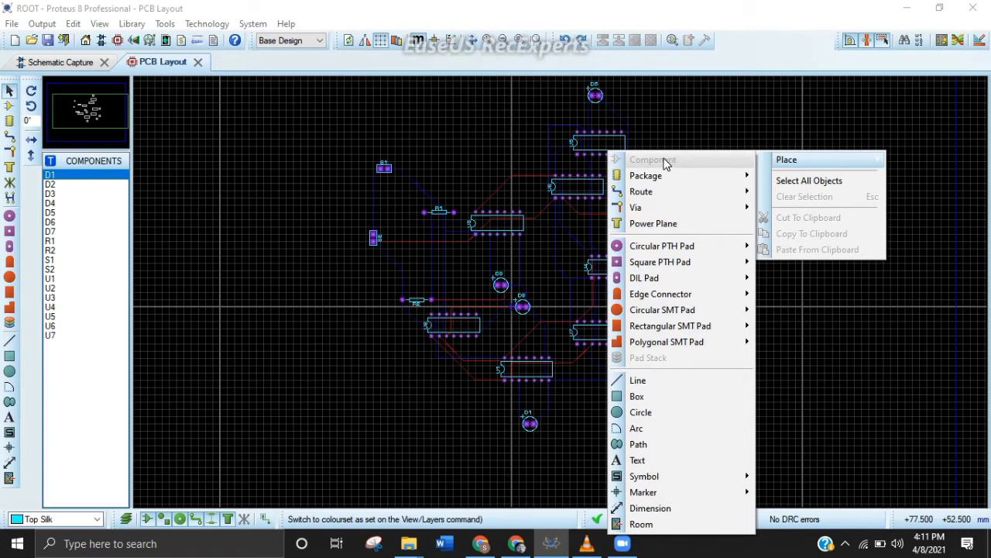
left_click(864, 123)
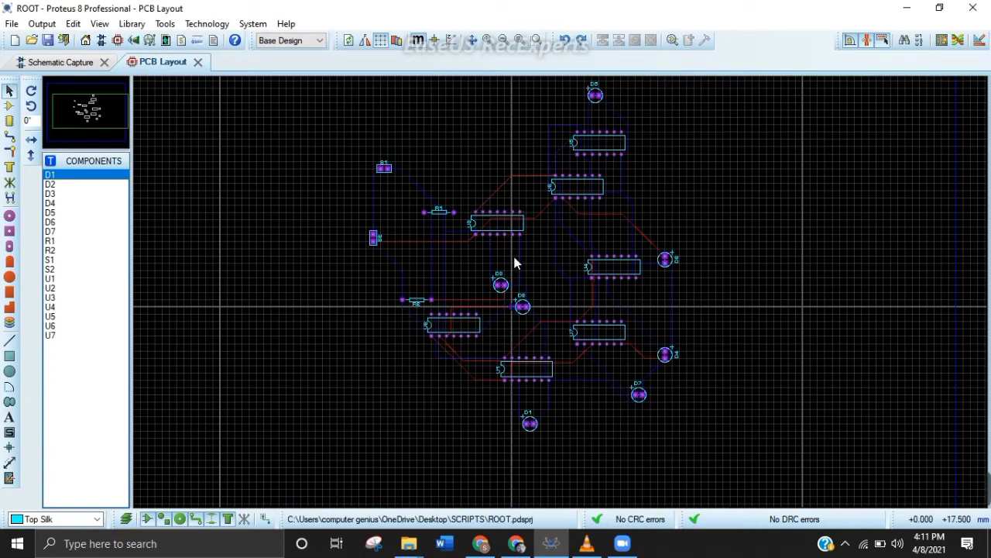
Select the top copper power trace between U1 and U7, deselect it and examine where it crosses the bottom copper trace
scroll(538, 303, "up", 1)
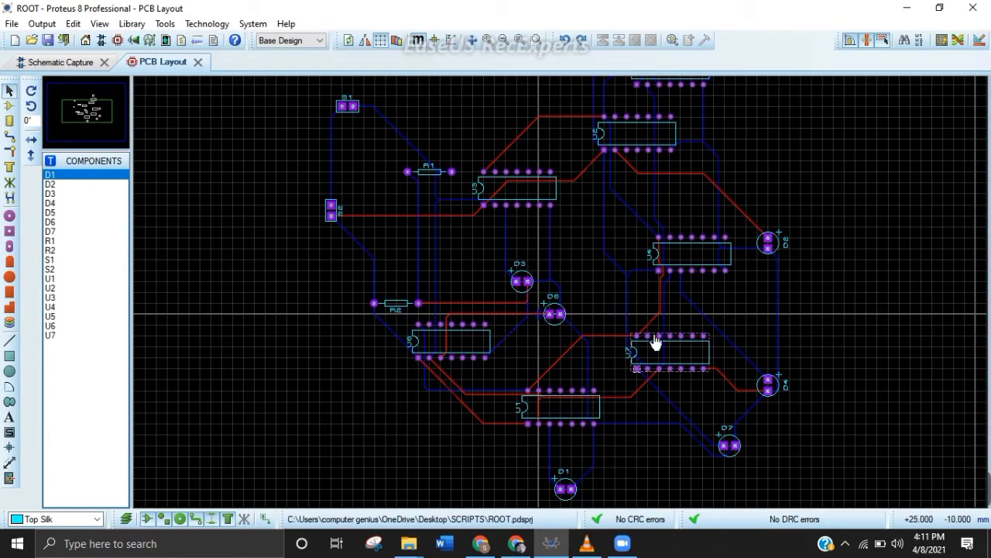
left_click(609, 342)
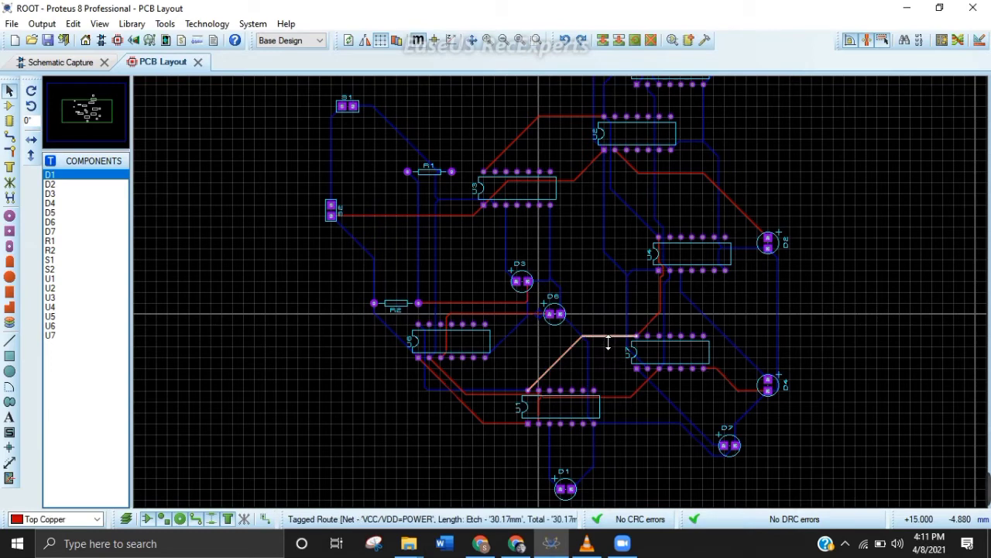
left_click(615, 347)
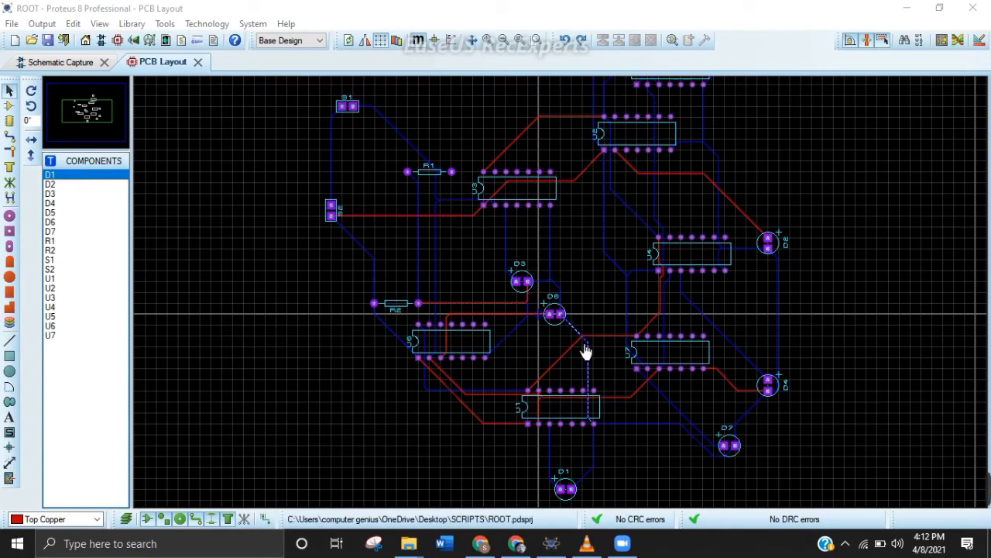
scroll(597, 345, "up", 3)
scroll(566, 303, "down", 2)
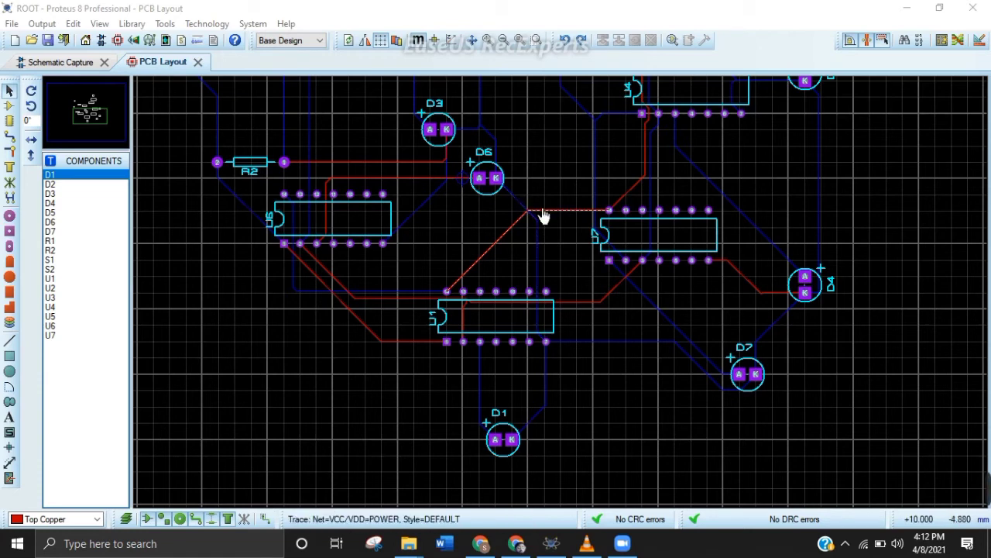
Examine the power trace between U1 and U7 up close, and the routing across the whole board
scroll(545, 216, "up", 1)
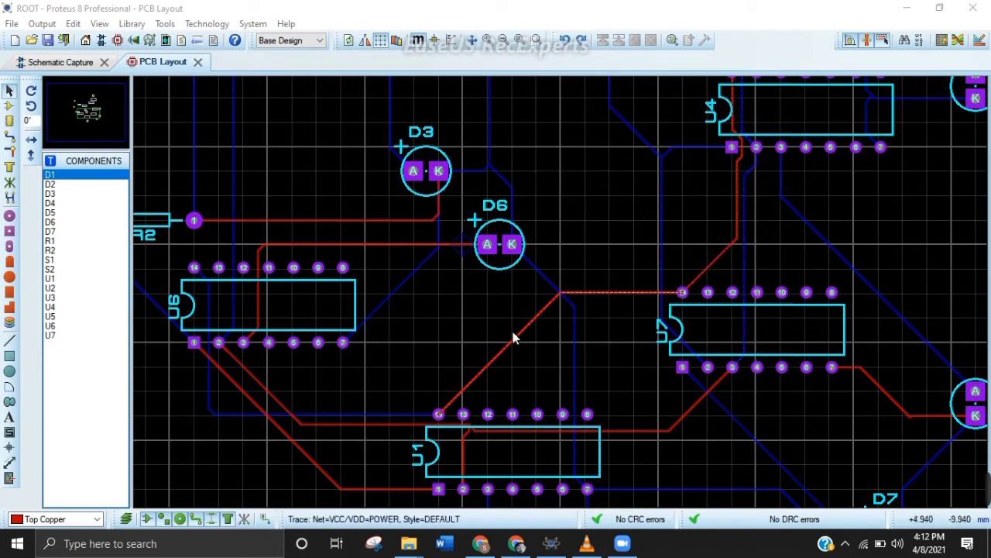
scroll(410, 250, "down", 2)
scroll(411, 250, "down", 1)
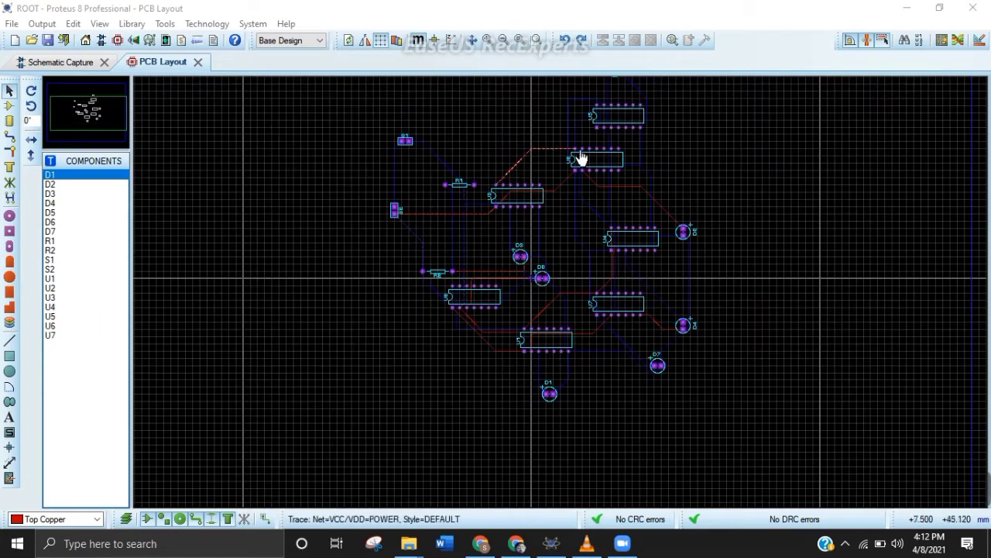
middle_click(633, 135)
left_click(591, 189)
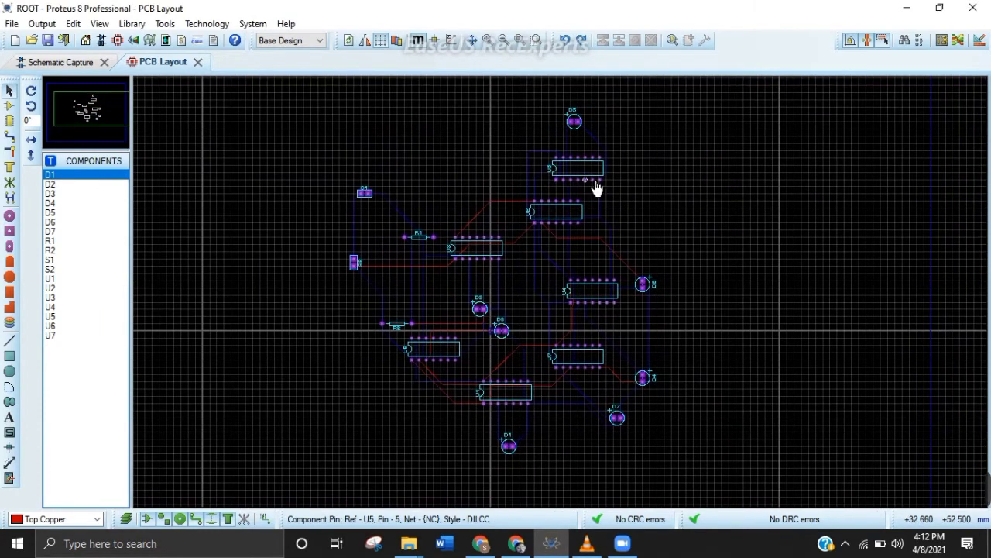
Set up a PDF export of the layout with Bottom Copper, Top Silk and Mech 1 included and Top Copper excluded
left_click(44, 24)
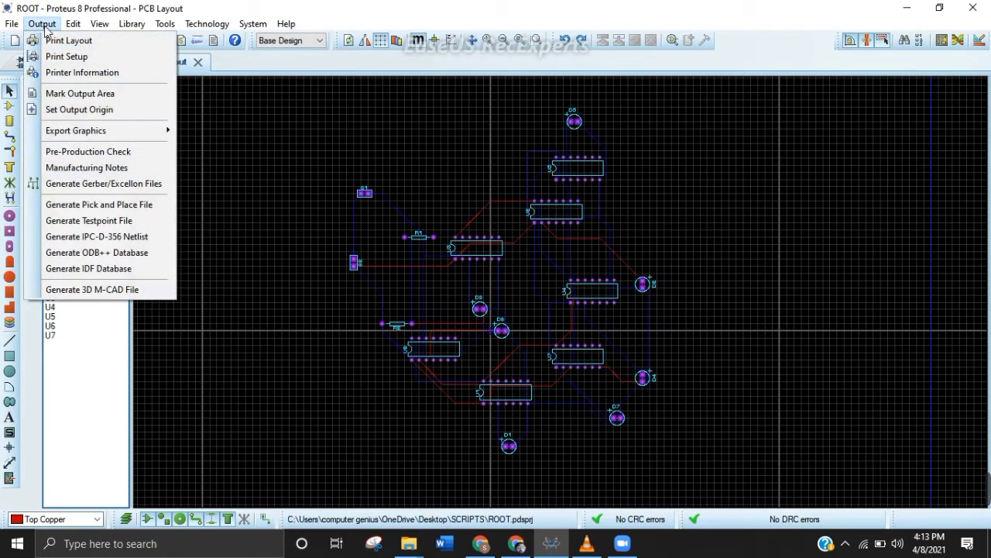
mouse_move(75, 132)
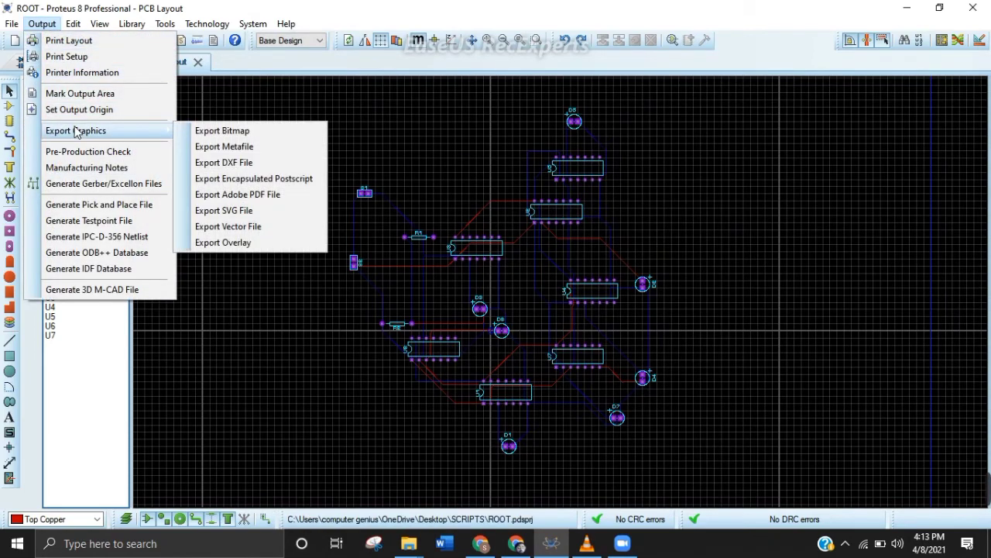
left_click(217, 196)
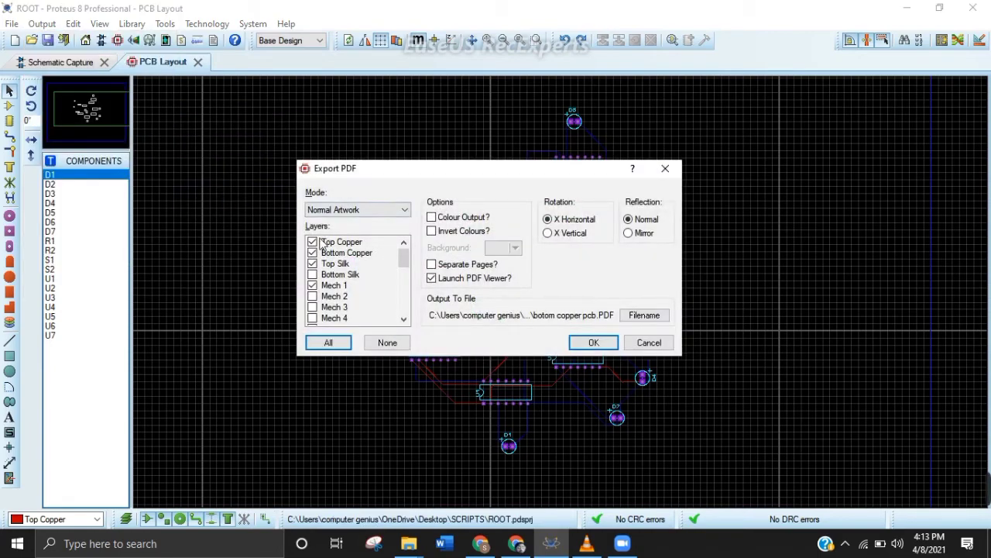
left_click(313, 253)
left_click(314, 243)
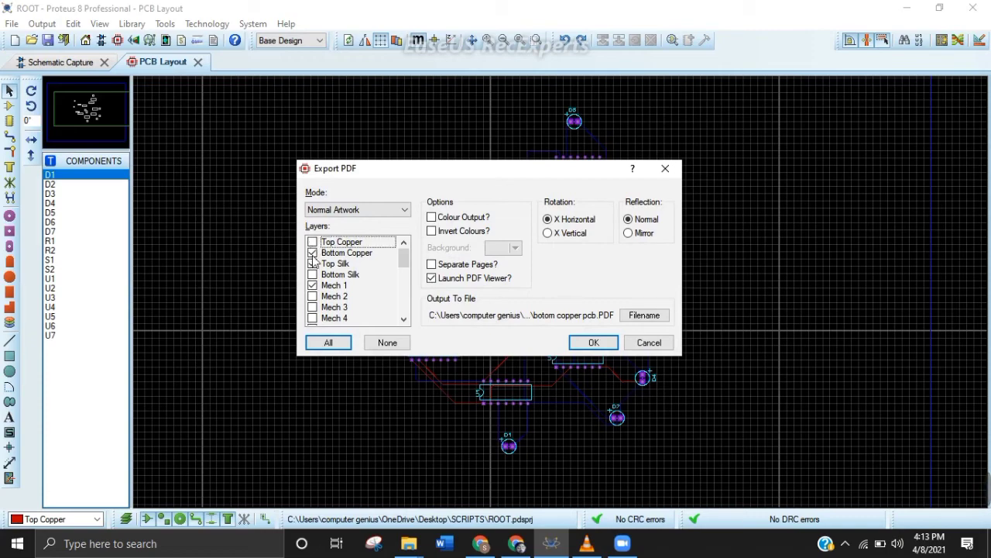
left_click(313, 263)
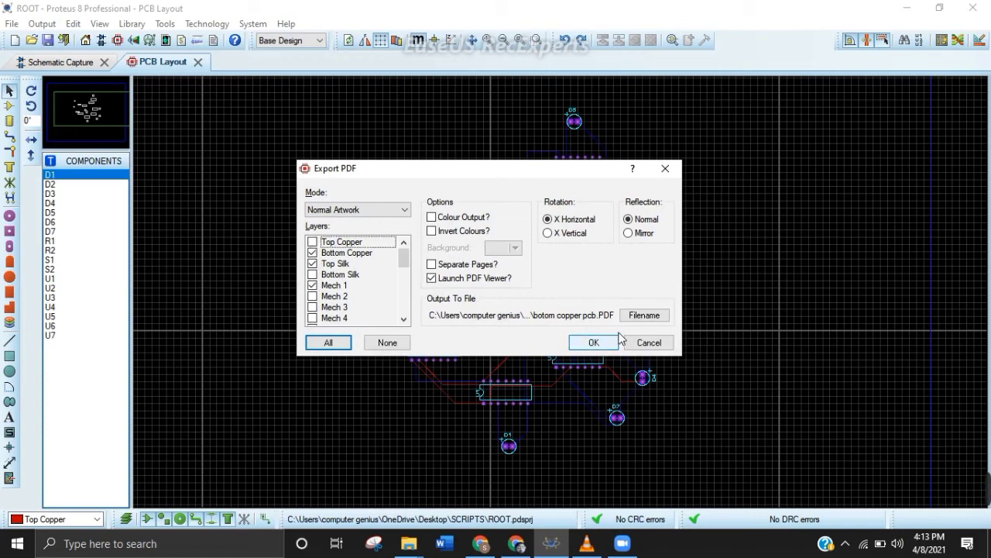
Name the output file "bottom copper pcb 1" in the SCRIPTS folder and export the PDF
left_click(644, 315)
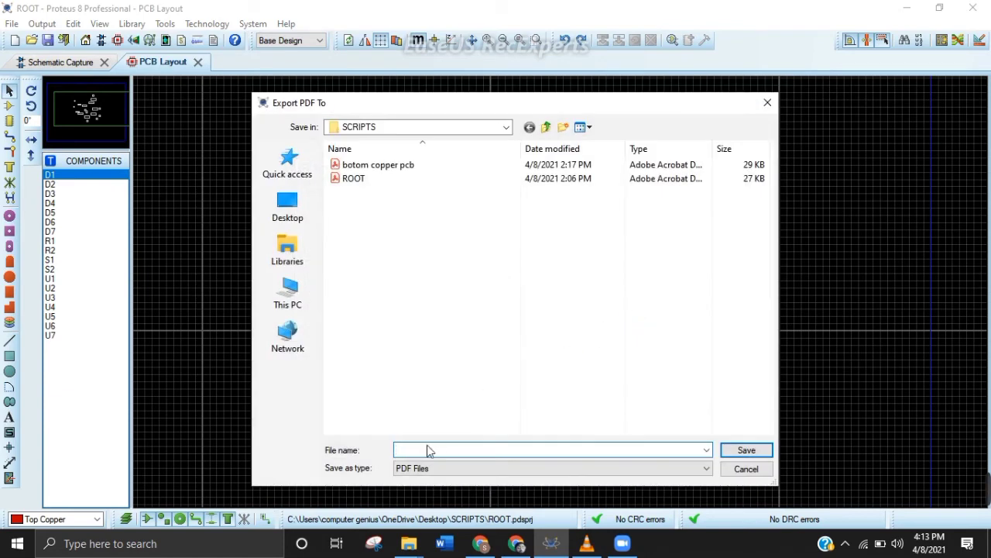
type("b")
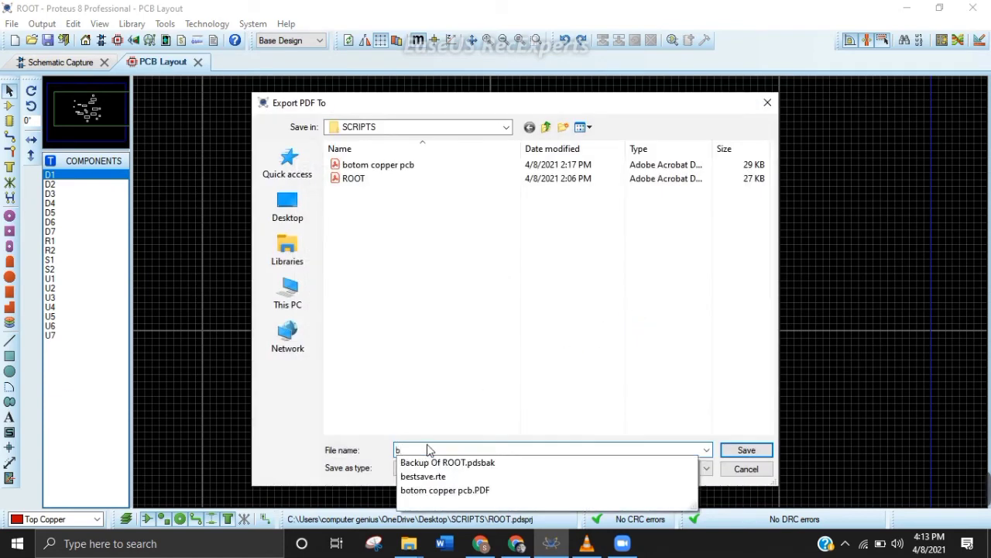
type("ottom copper p")
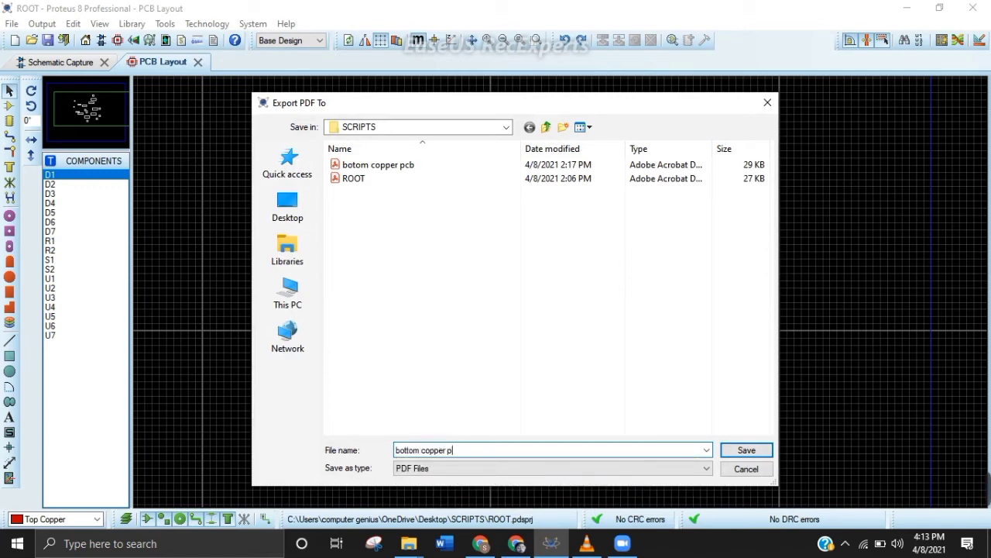
type("cb 1")
left_click(741, 447)
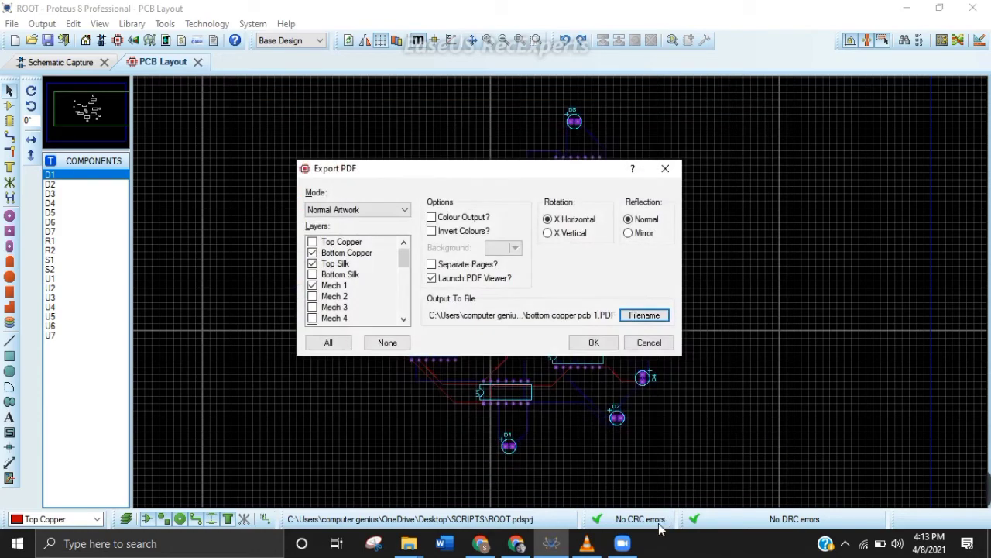
left_click(590, 342)
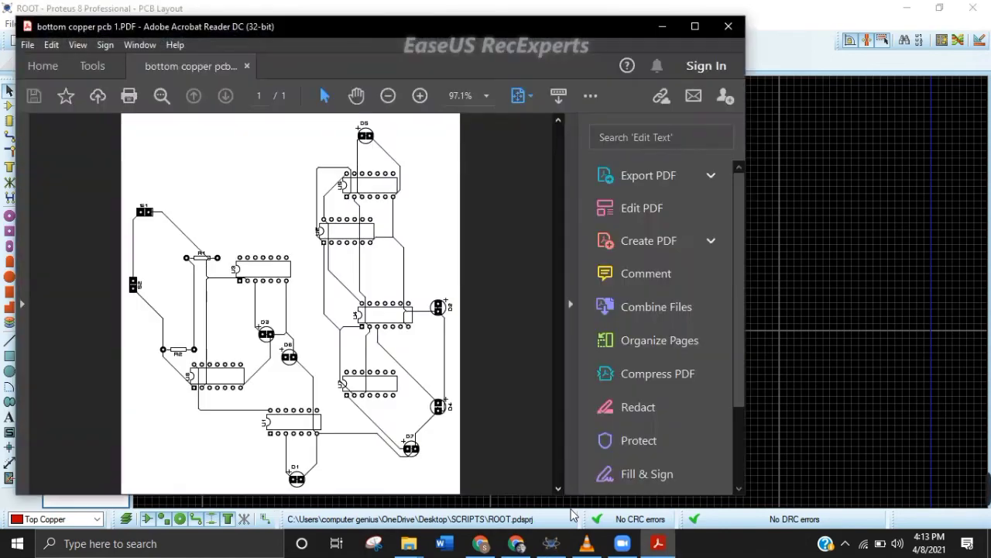
Inspect the exported bottom copper PDF against the board layout, and minimize its window
left_click_drag(610, 27, 757, 451)
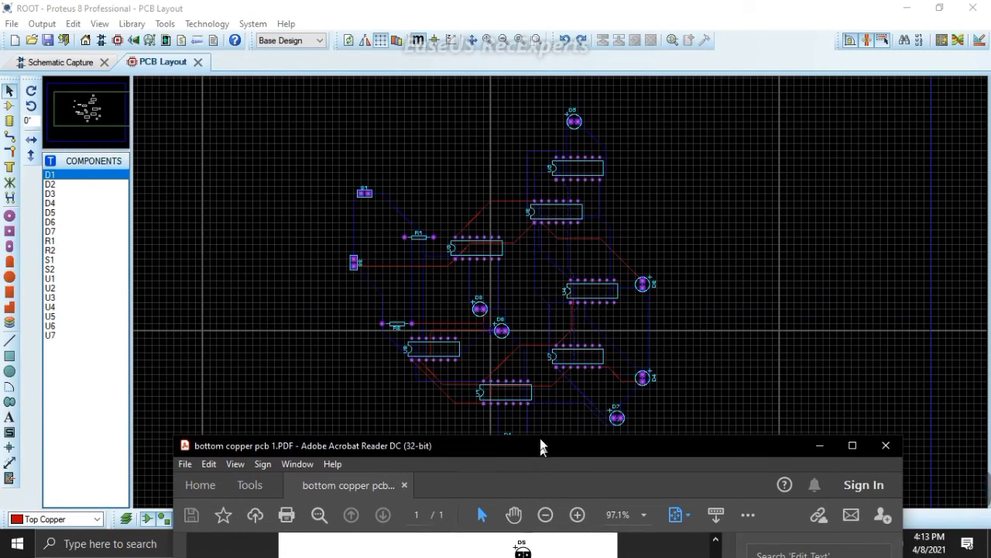
left_click_drag(540, 447, 540, 31)
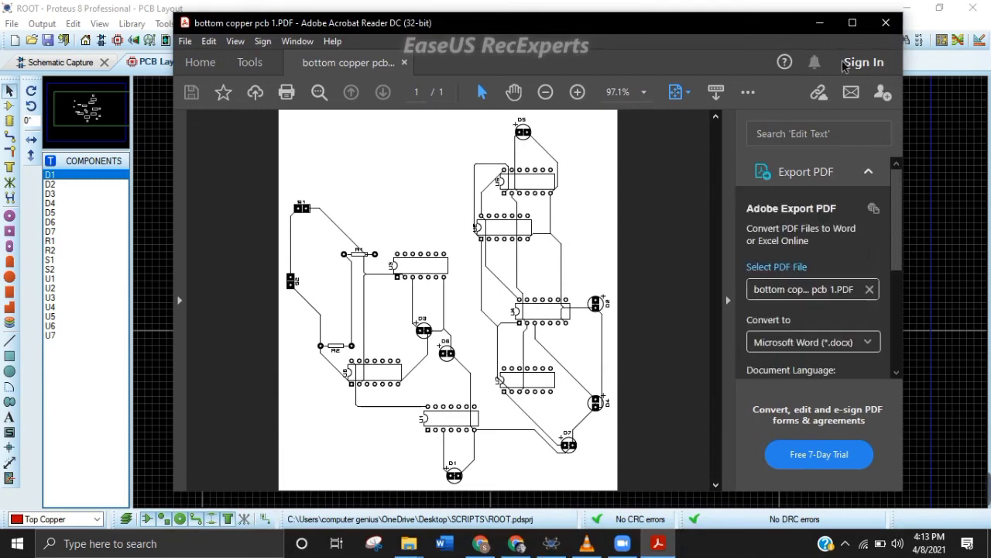
left_click(819, 24)
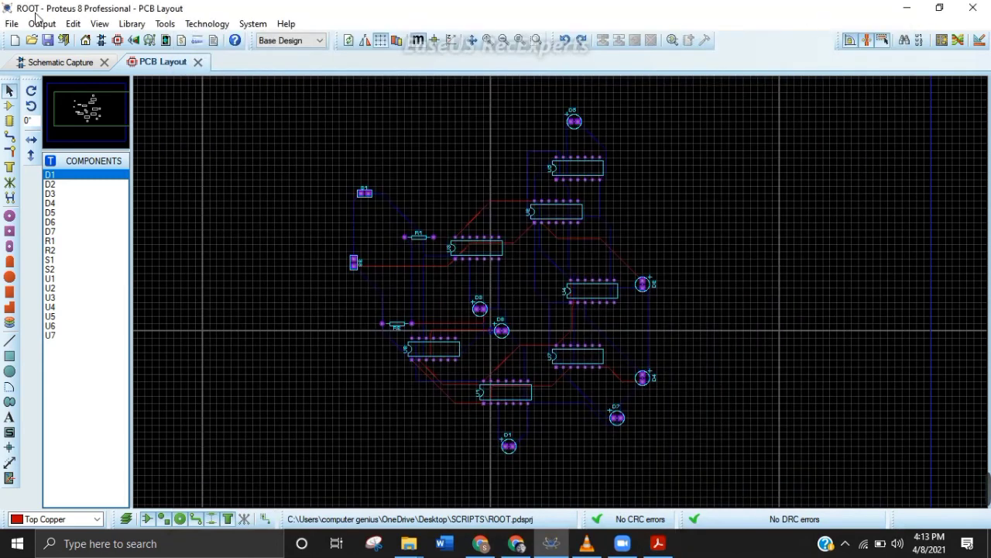
Set up another PDF export with Bottom Copper excluded and Top Copper included, naming the output file "top copper pcb 1"
left_click(42, 23)
mouse_move(73, 131)
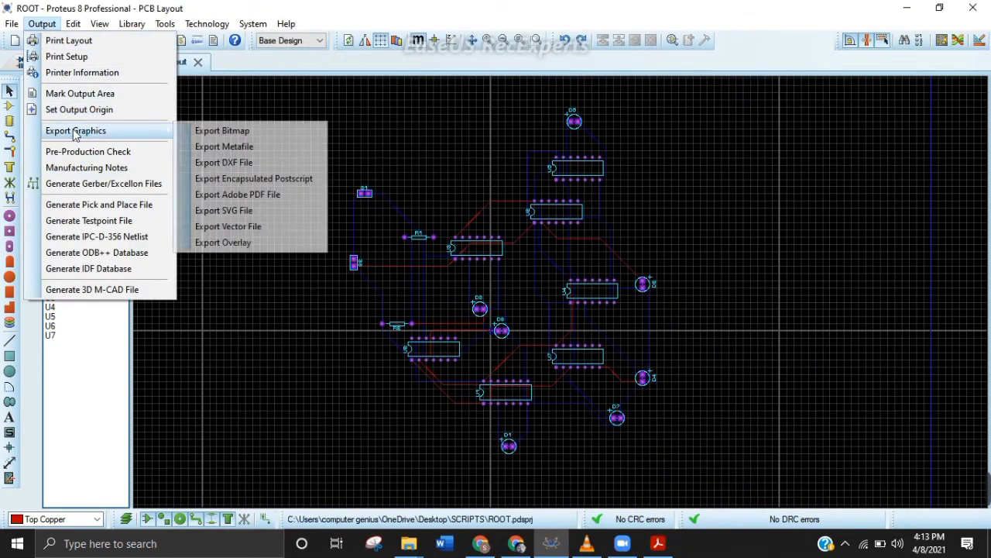
left_click(250, 194)
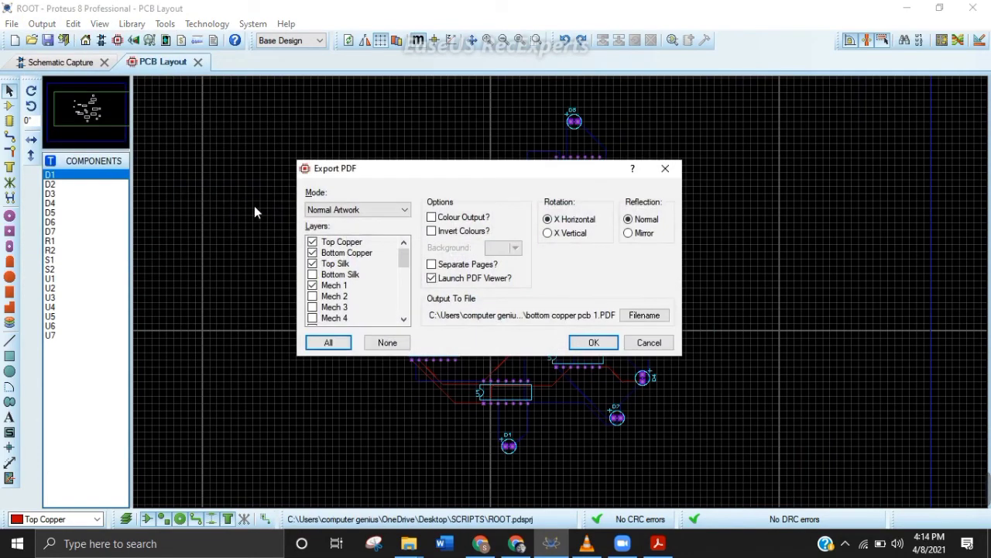
left_click(312, 253)
left_click(635, 316)
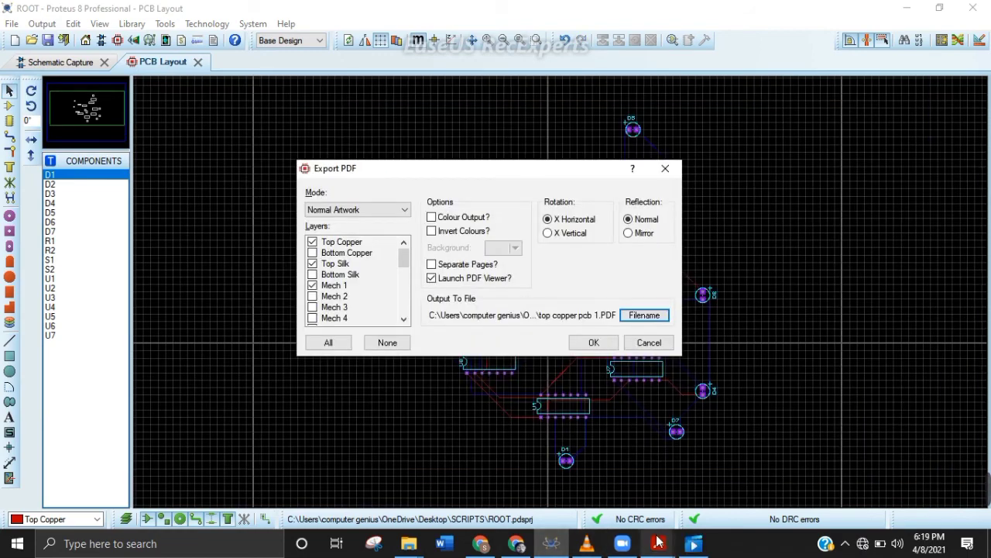
Switch to Adobe Acrobat Reader and review the bottom copper pcb 1 PDF followed by the top copper pcb 1 PDF
mouse_move(658, 543)
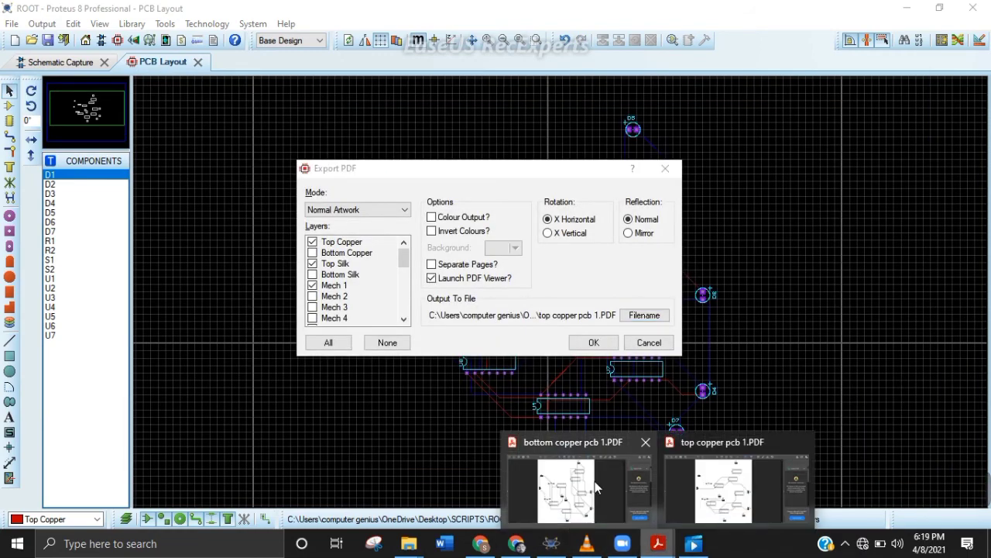
left_click(594, 481)
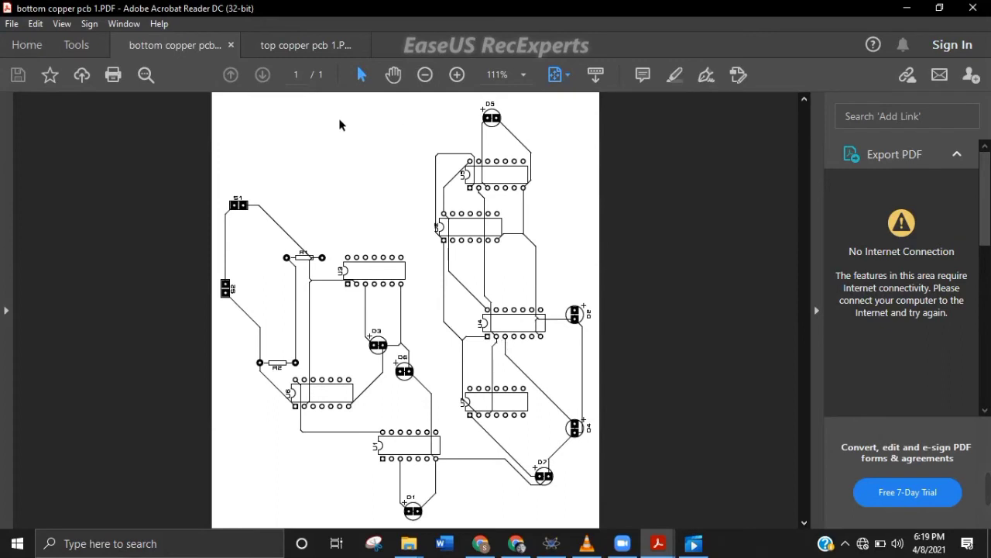
left_click(287, 49)
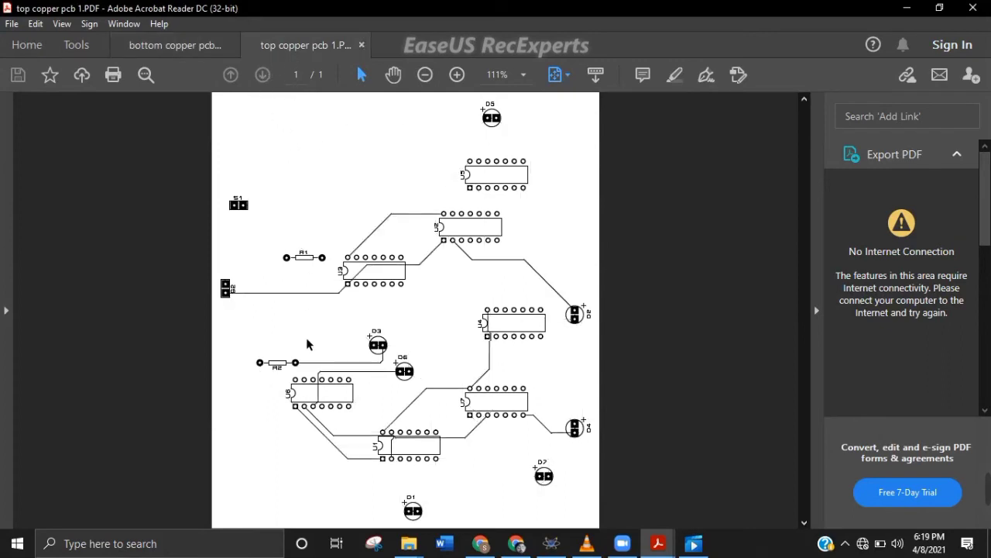